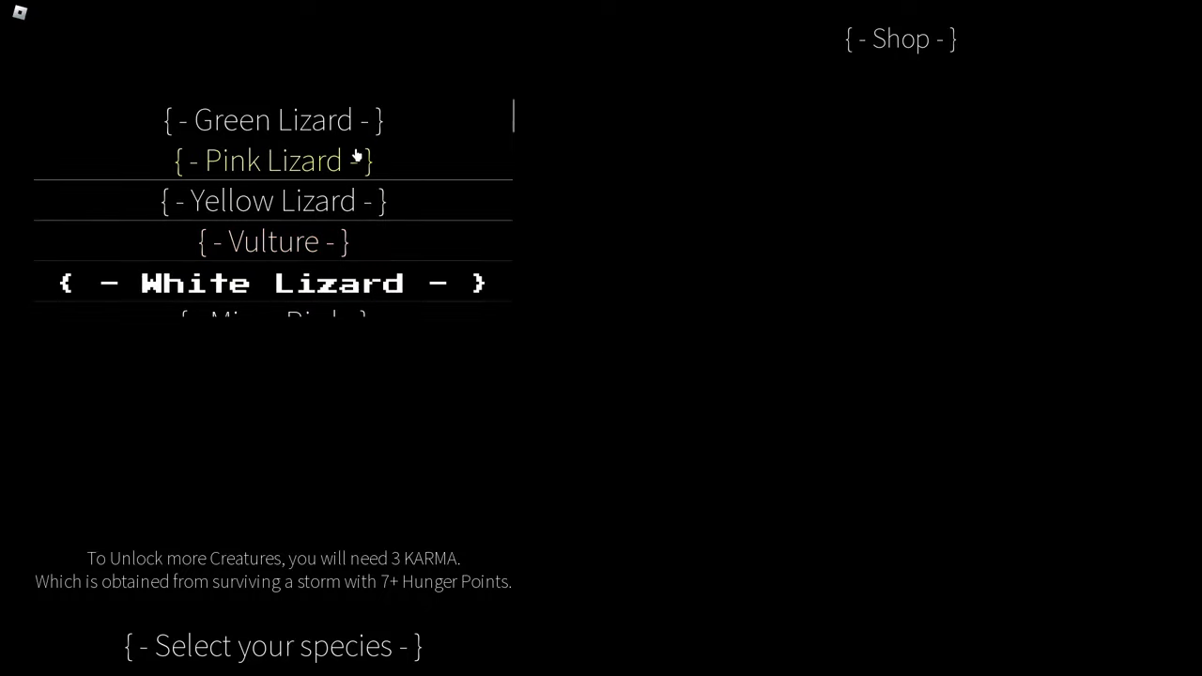
pyautogui.scroll(-3, 357, 187)
pyautogui.scroll(-2, 302, 214)
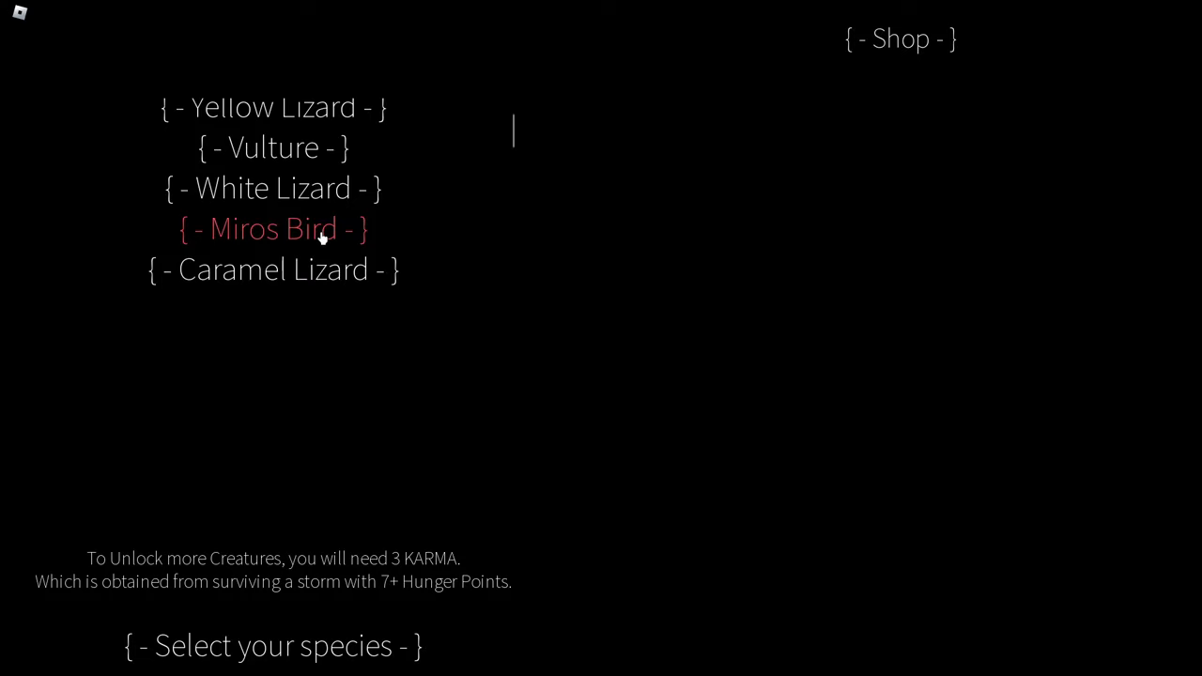
pyautogui.scroll(3, 321, 238)
pyautogui.scroll(-2, 322, 238)
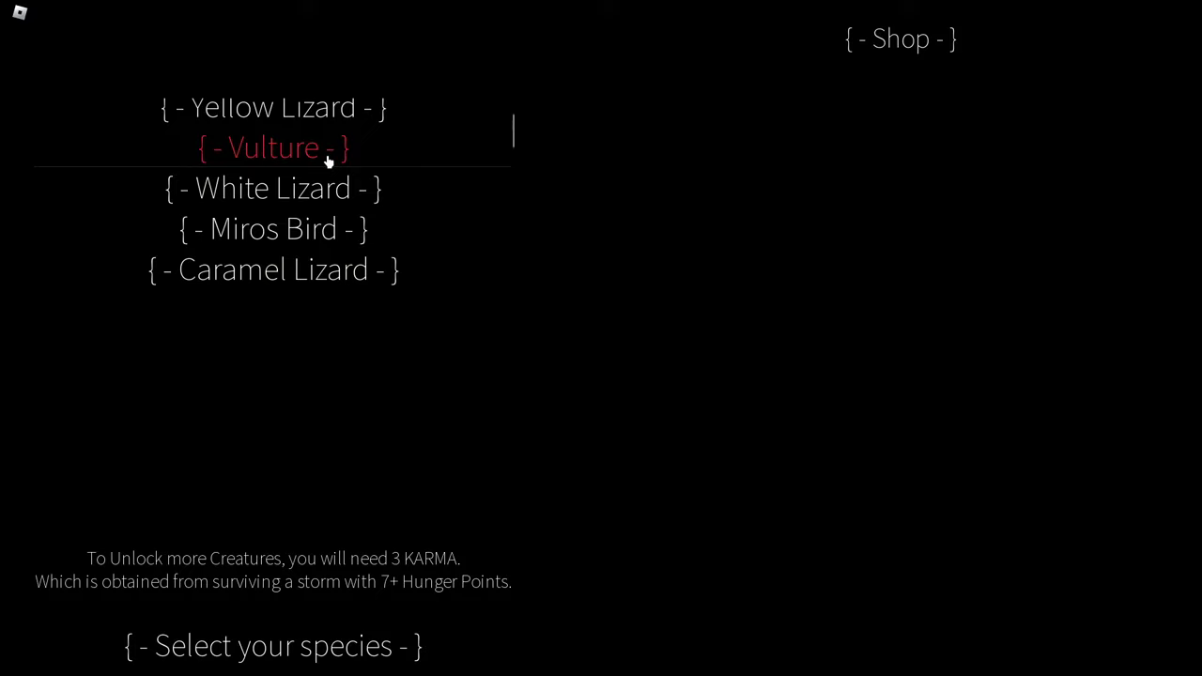
pyautogui.scroll(1, 385, 251)
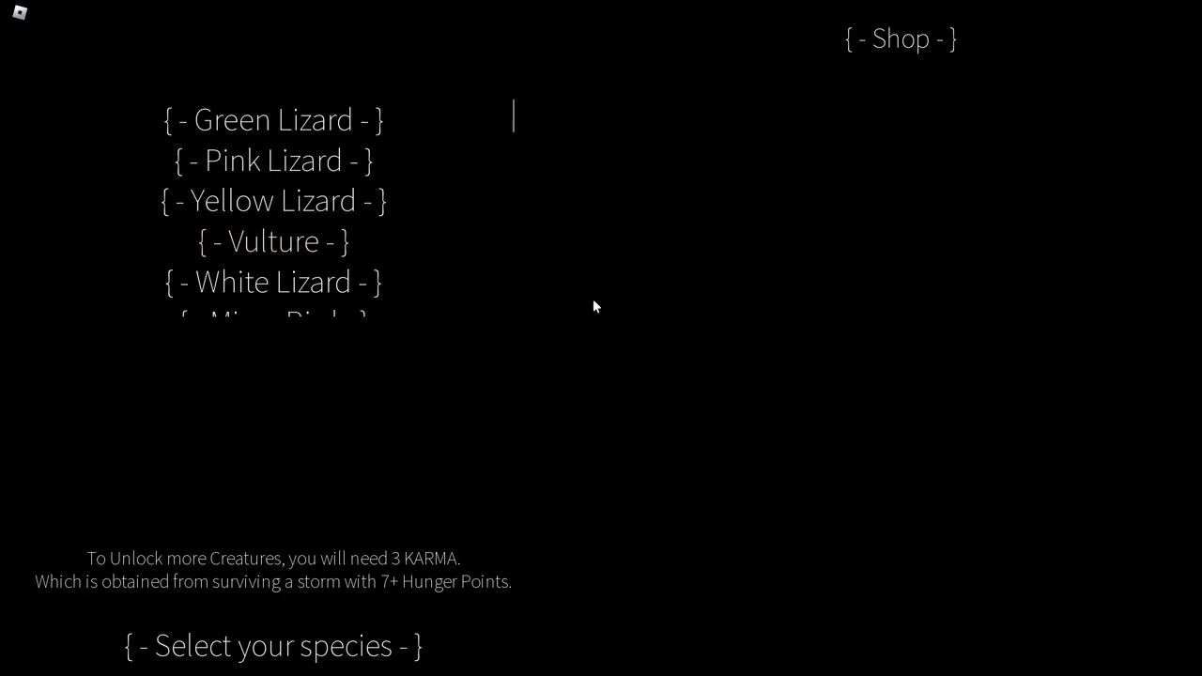
# Step: Switch Performance Stats to On in the Roblox game menu settings
pyautogui.press('Escape')
pyautogui.click(512, 126)
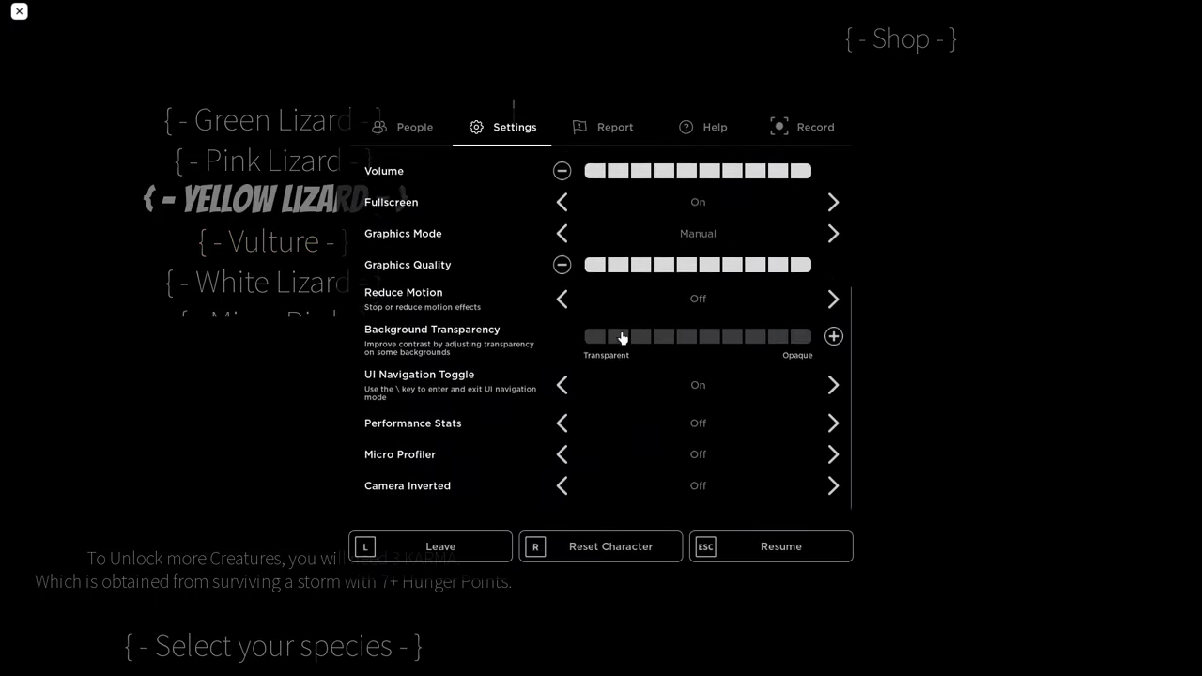
pyautogui.scroll(-1, 621, 338)
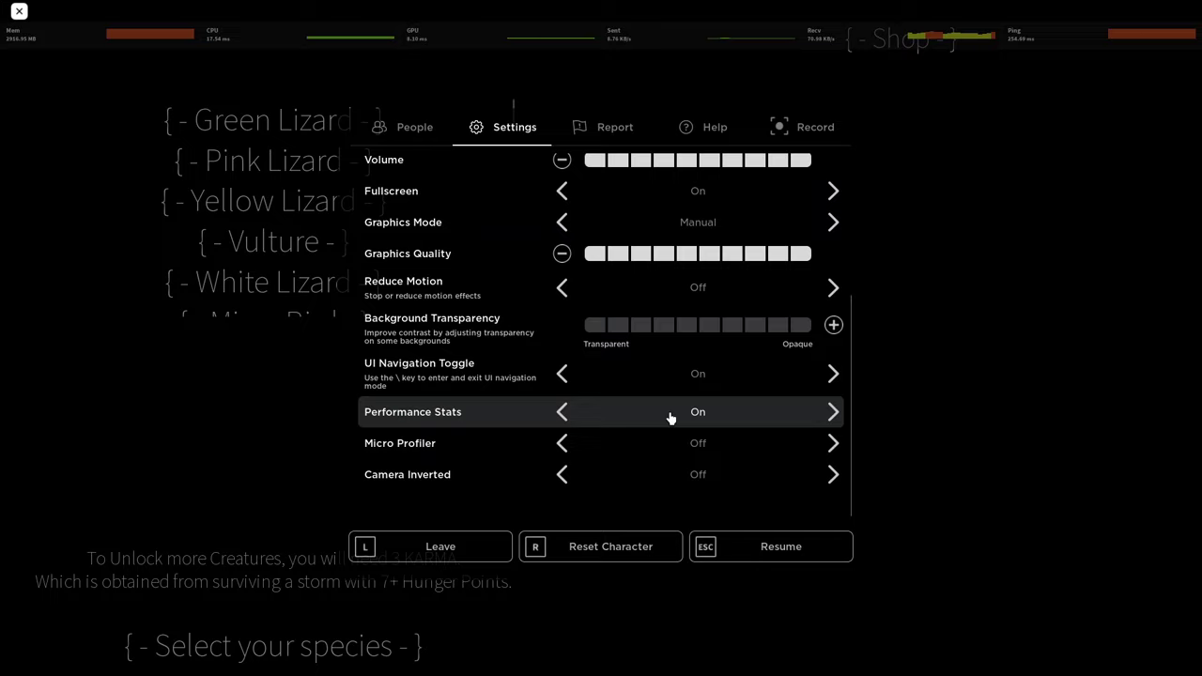